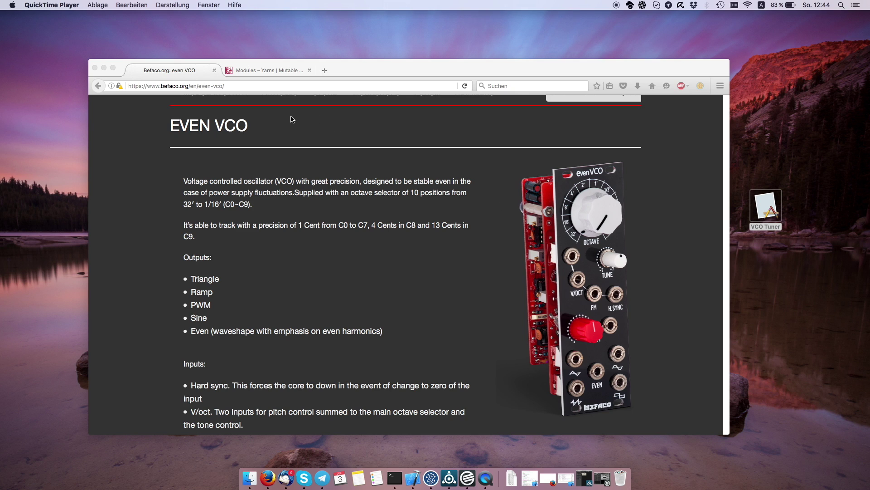
Look at the Yarns module page, return to the Even VCO page, and minimize the browser.
left_click(278, 70)
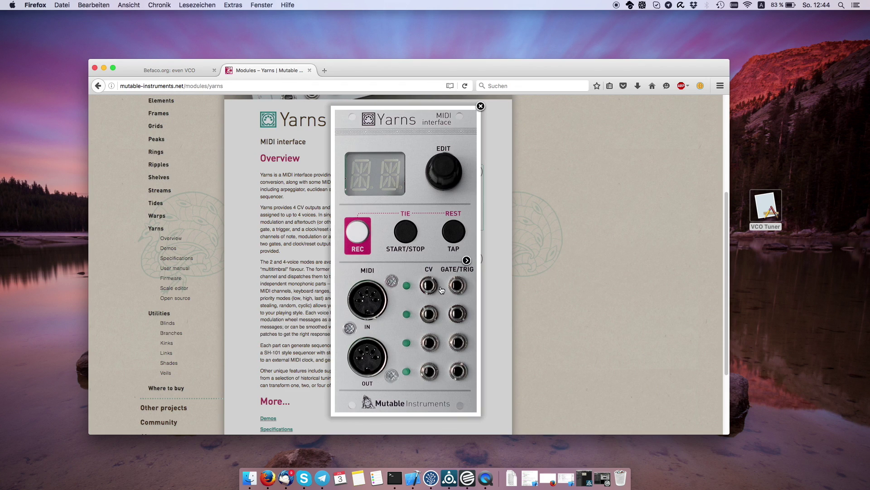
left_click(197, 74)
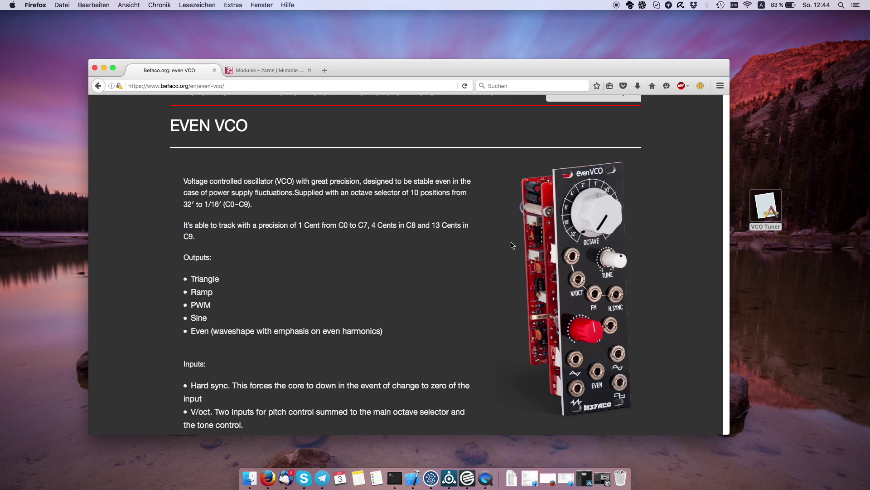
left_click(106, 67)
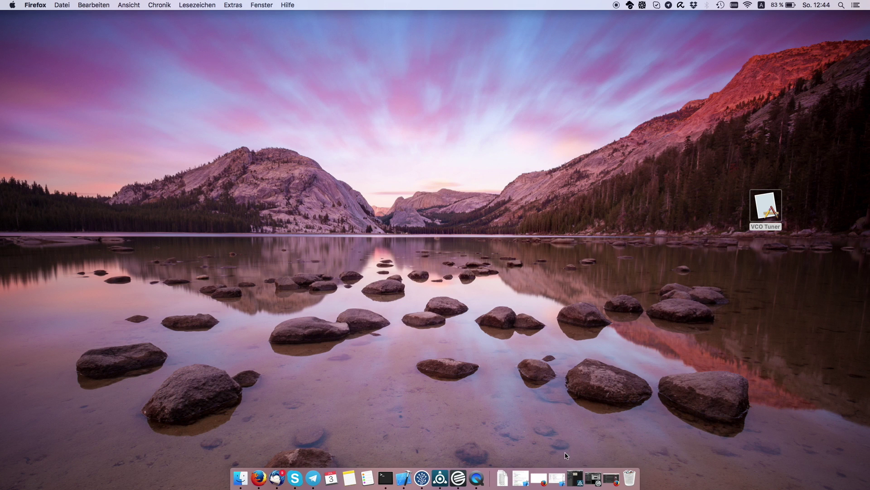
Restore Guitar Rig and Reaktor, play the Base and +1 notes alternately to compare them on the tuner, and stop the note.
left_click(594, 479)
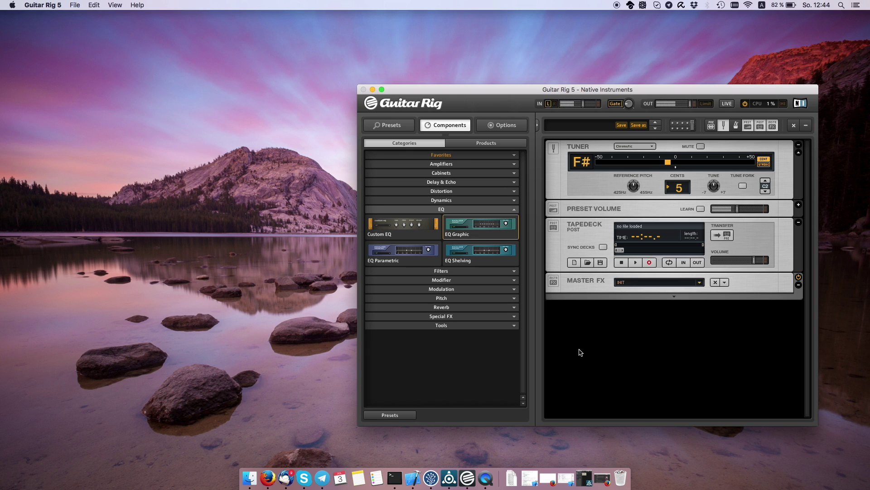
left_click(586, 478)
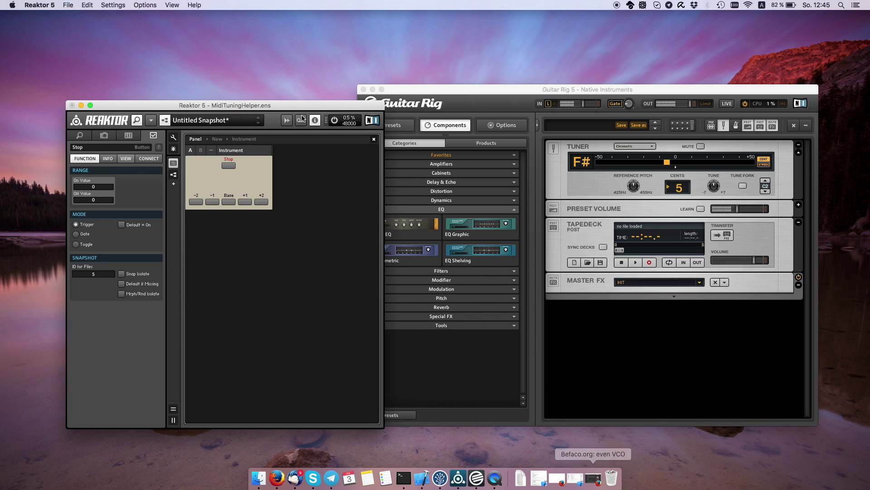
left_click(230, 203)
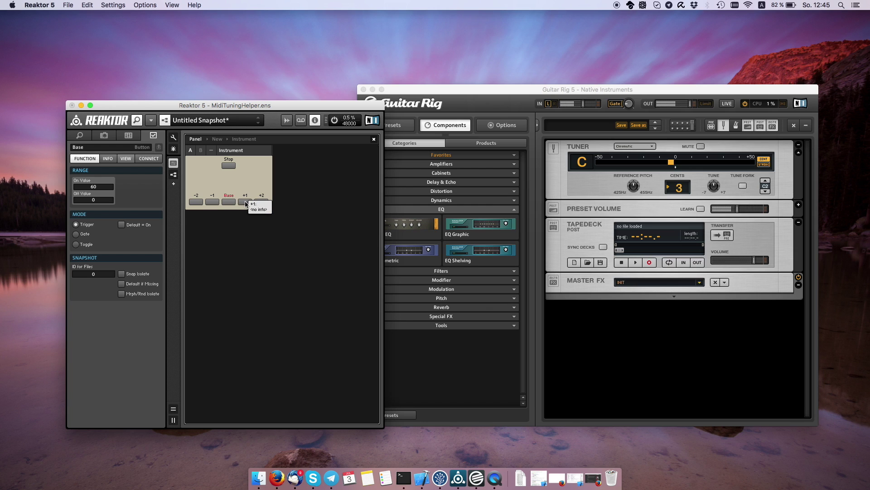
left_click(246, 202)
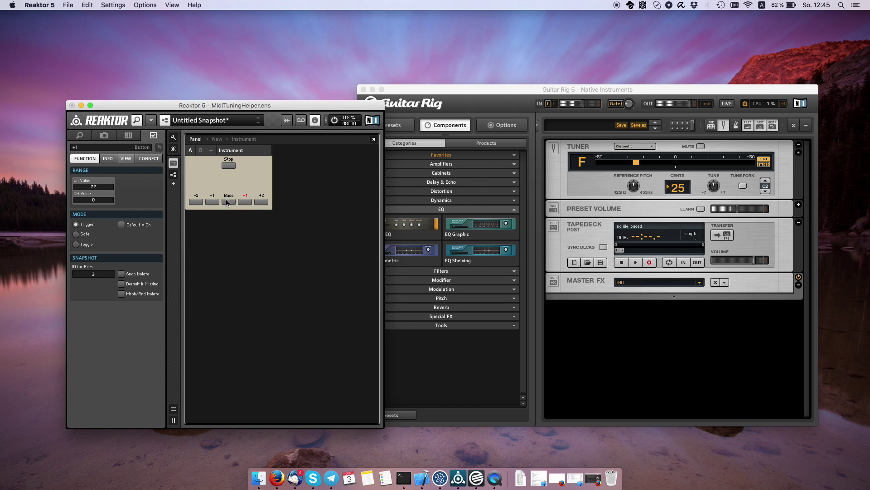
left_click(229, 202)
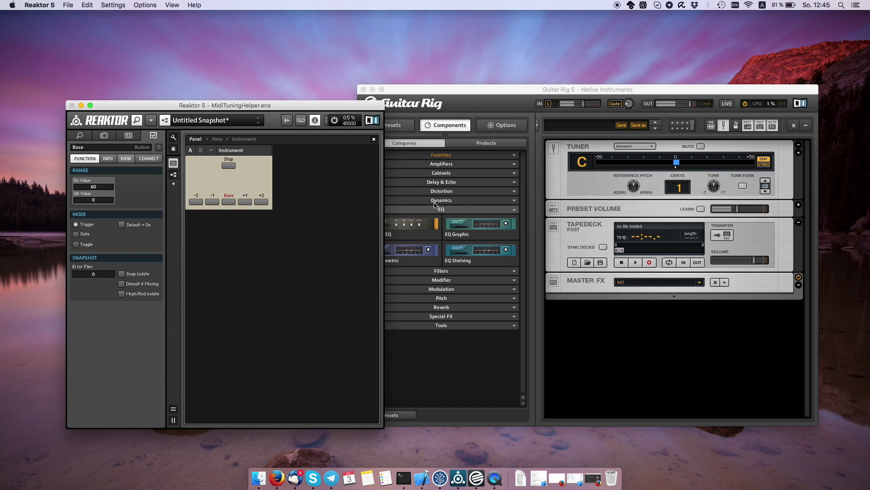
left_click(245, 202)
left_click(231, 166)
Minimize Guitar Rig and Reaktor, and launch VCO Tuner from the desktop, moving its window toward the screen's upper middle.
left_click(373, 89)
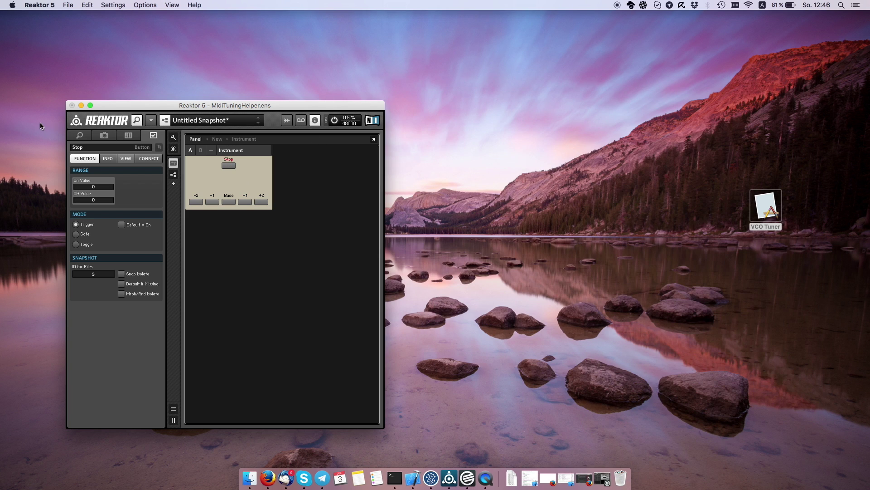
left_click(91, 105)
left_click(90, 111)
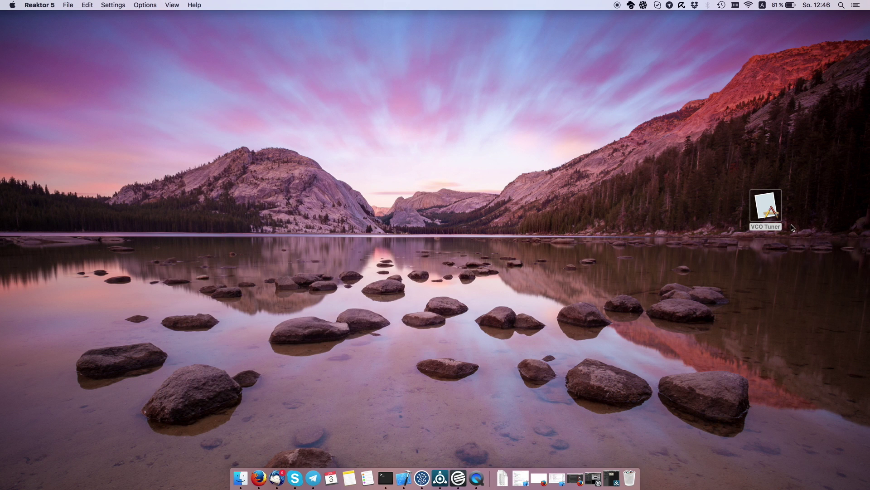
left_click(766, 208)
double_click(766, 208)
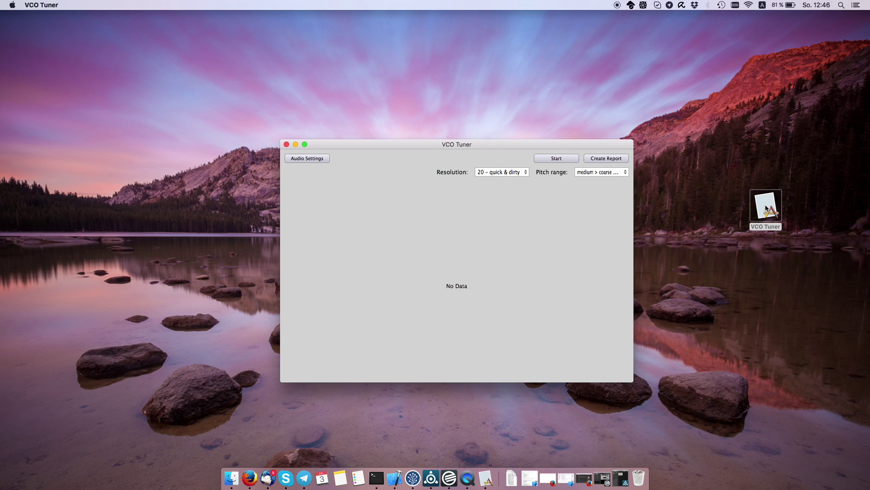
left_click_drag(546, 146, 468, 116)
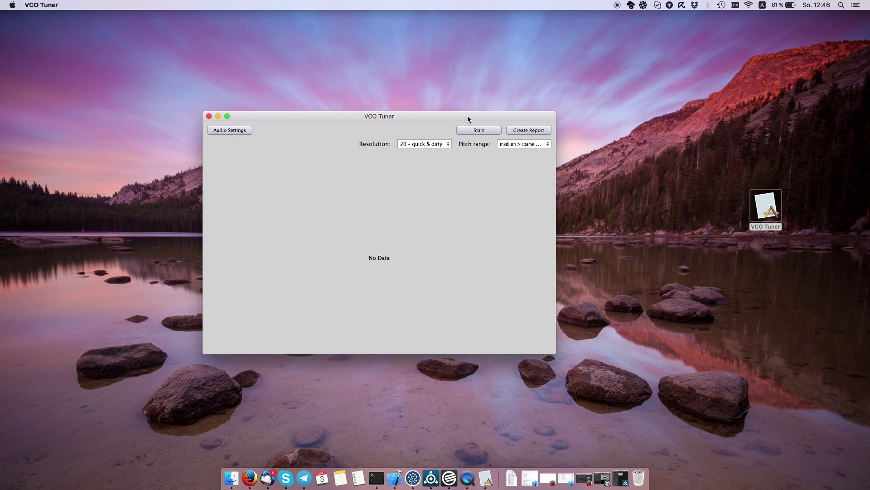
Review the audio and MIDI settings, picking USB MIDI 2x2 Anschluss 1 as MIDI output and examining the MIDI channel and active input channels.
left_click(244, 131)
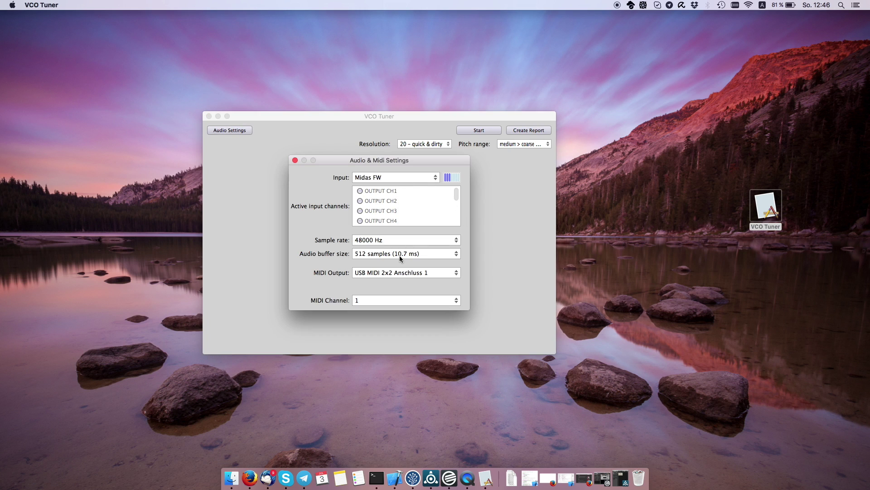
left_click(401, 272)
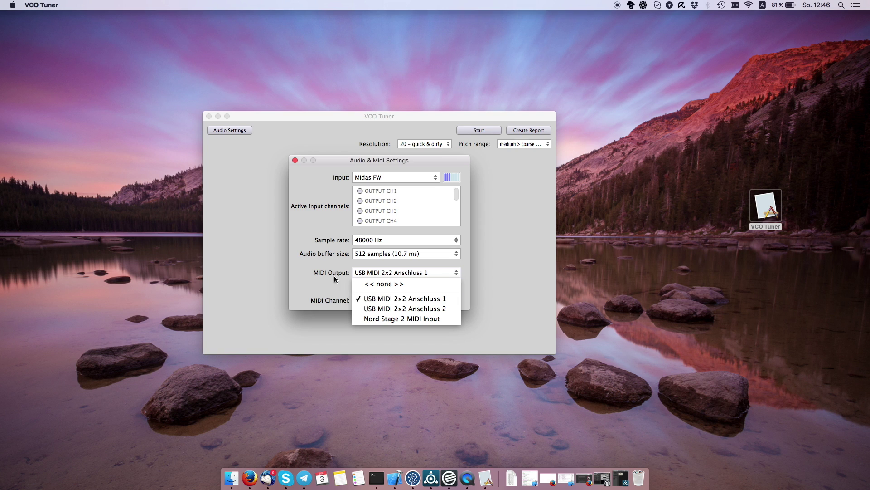
left_click(397, 299)
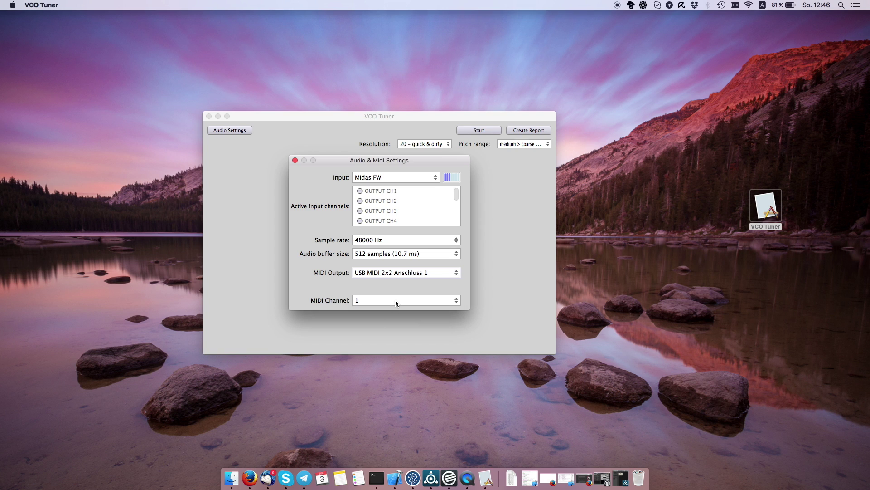
left_click(364, 298)
left_click(396, 140)
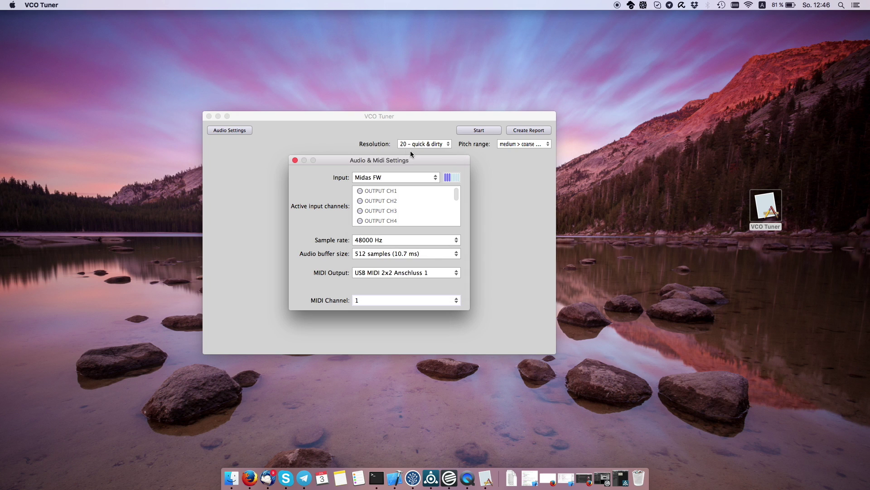
left_click_drag(456, 191, 455, 206)
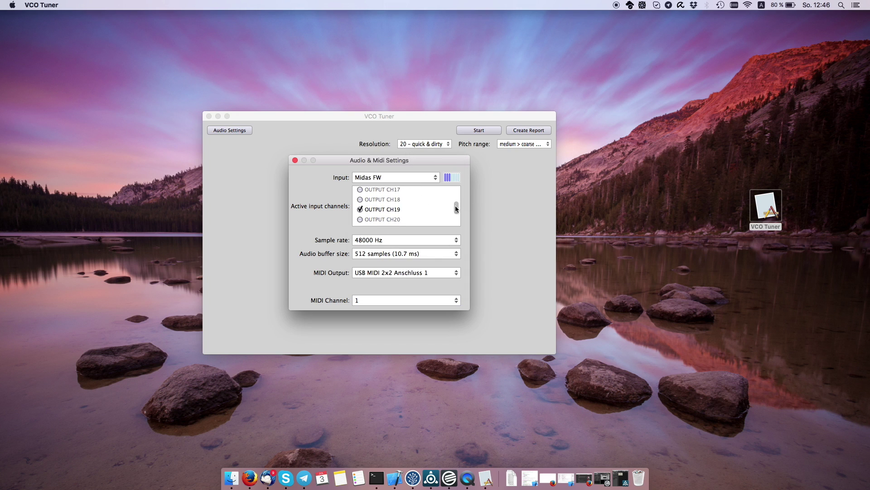
scroll(391, 206, "down", 1)
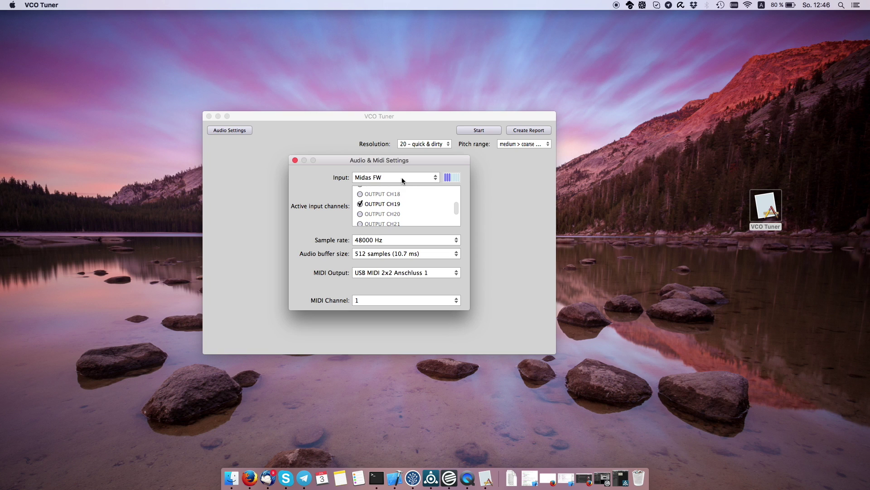
left_click(296, 160)
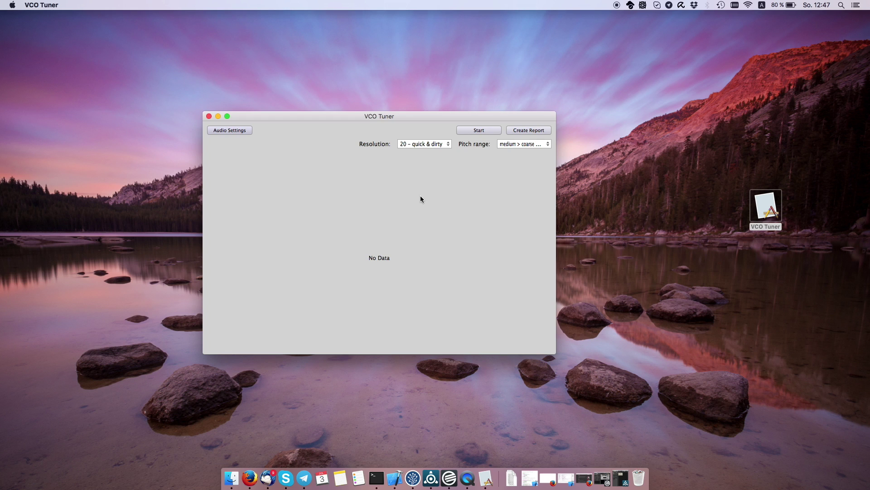
Start a measurement with the default resolution and pitch range, and stop it during the reference frequency measurement.
left_click(477, 132)
left_click(476, 133)
left_click(476, 134)
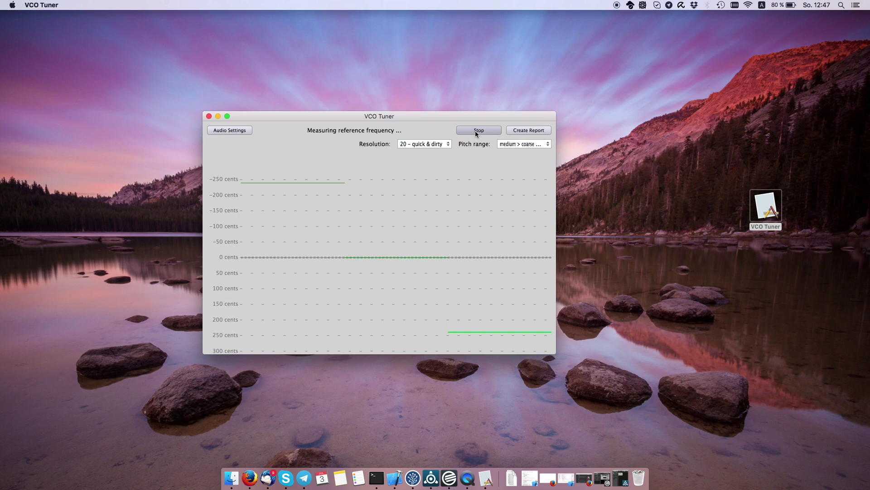
left_click(475, 131)
Set the pitch range to medium > normal (48-72, +6), start a measurement and stop it.
left_click(536, 145)
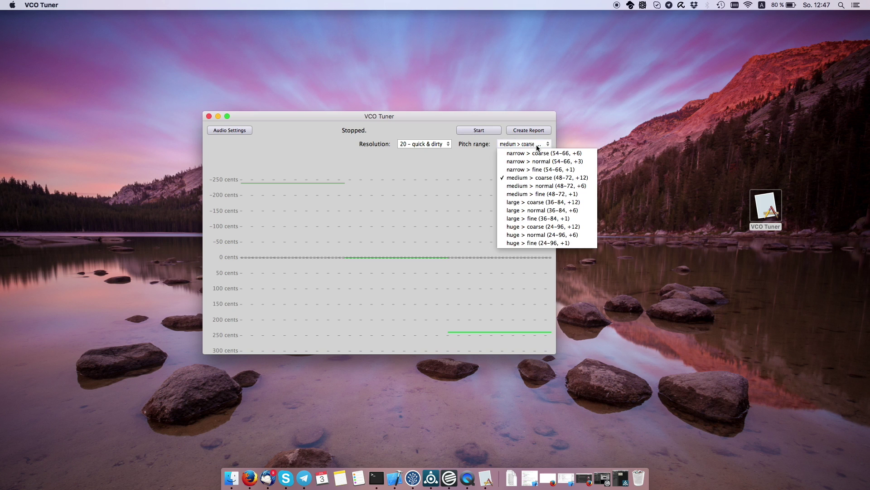
left_click(582, 186)
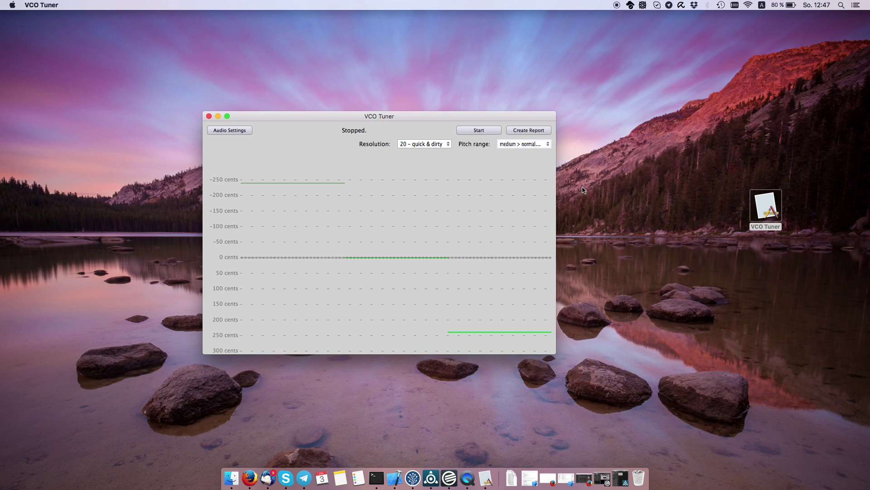
left_click(491, 130)
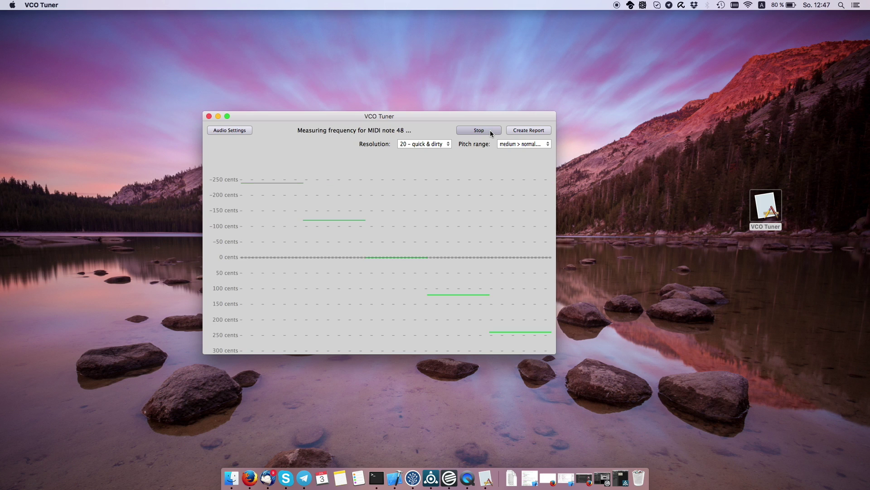
left_click(491, 129)
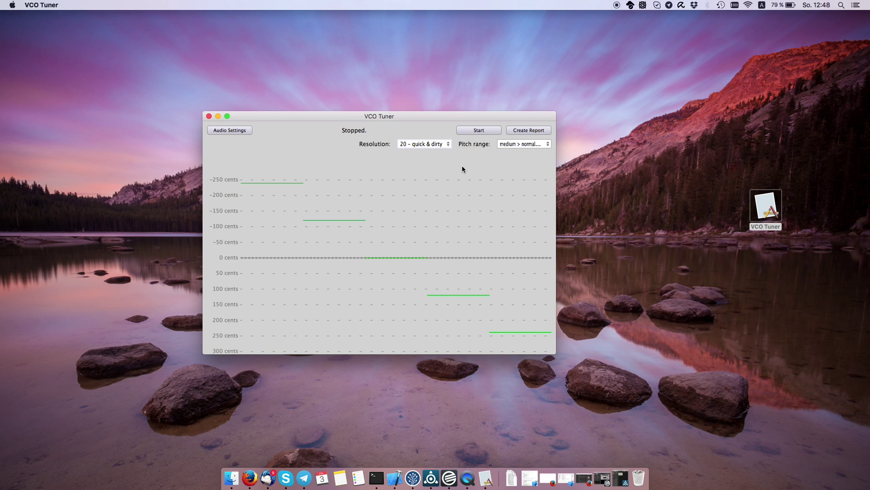
Examine the available resolution and pitch range options without changing them, and briefly start and stop a measurement.
left_click(436, 146)
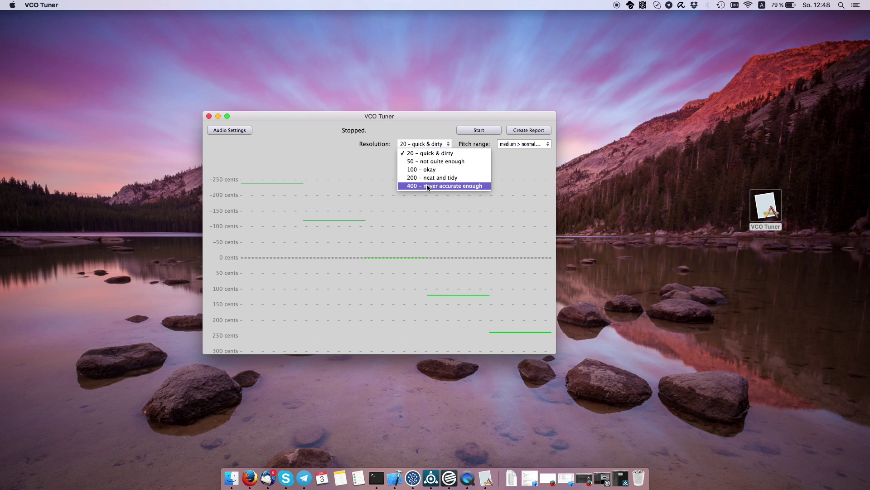
left_click(425, 135)
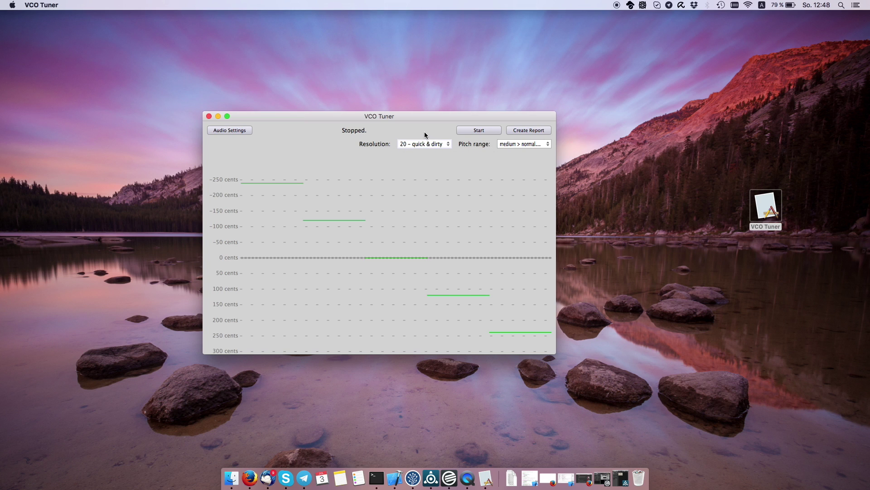
left_click(516, 145)
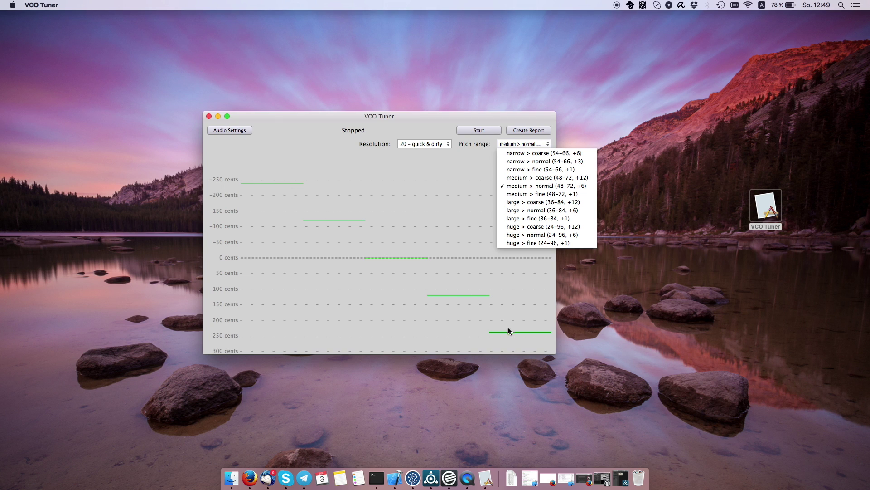
left_click(479, 131)
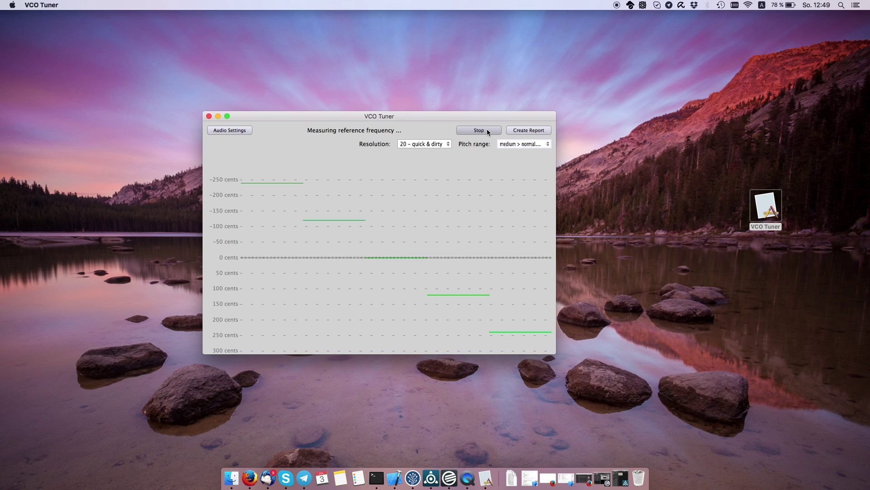
left_click(488, 132)
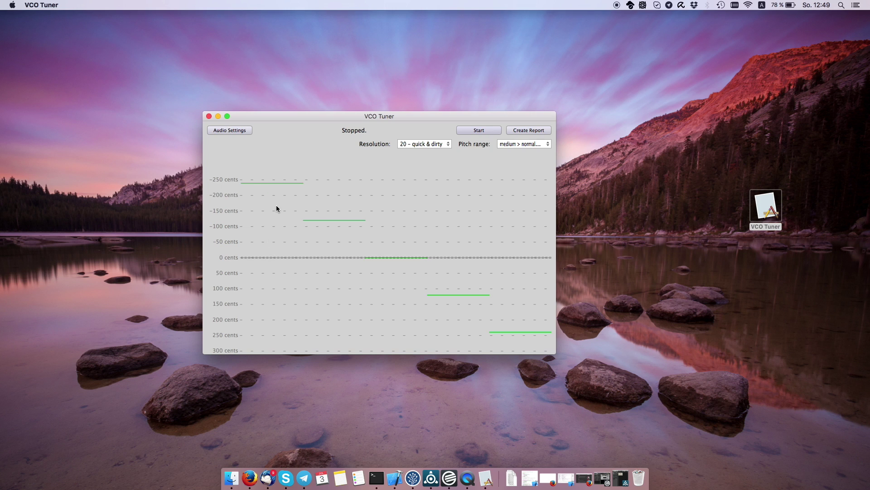
Set the pitch range to medium > coarse (48-72, +12), run a measurement of the oscillator and stop it.
left_click(534, 144)
left_click(537, 180)
left_click(474, 133)
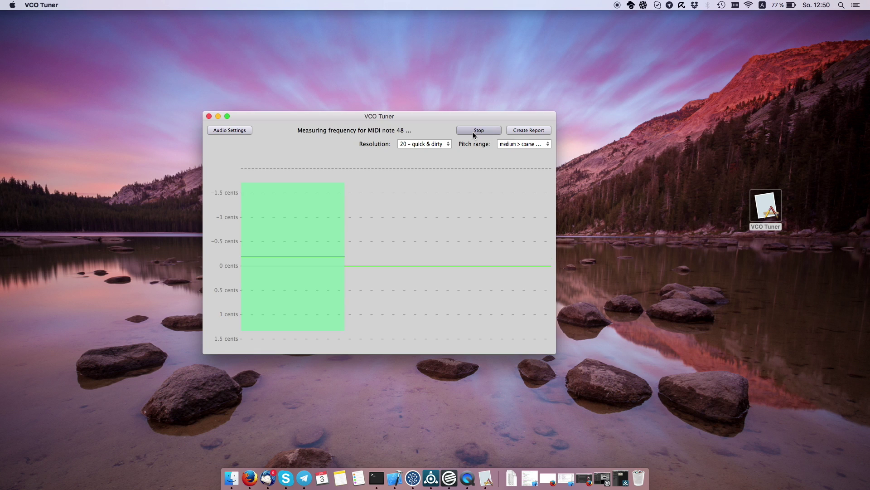
left_click(472, 132)
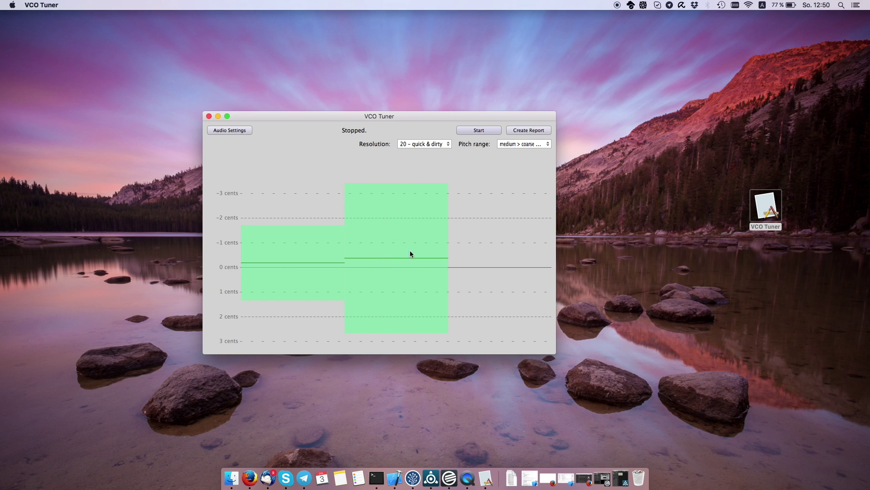
Run a measurement with the medium > fine (48-72, +1) pitch range, and switch the running measurement to huge > coarse (24-96, +12).
left_click(520, 145)
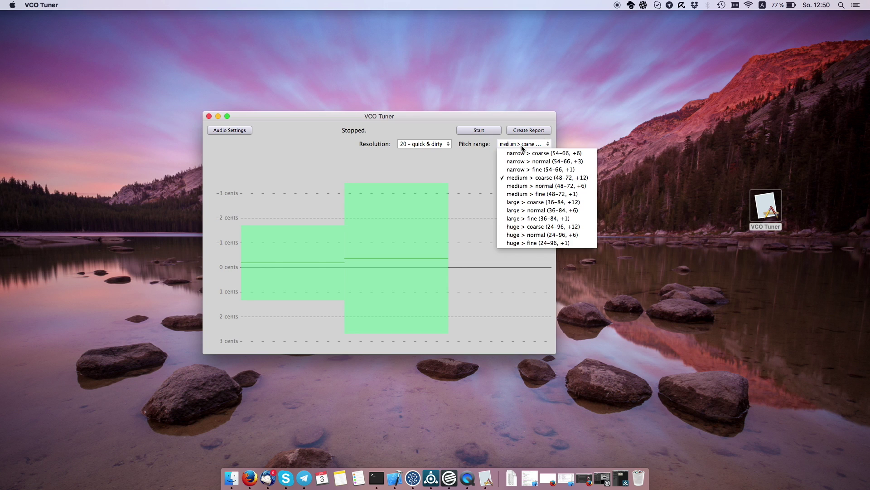
left_click(534, 194)
left_click(479, 130)
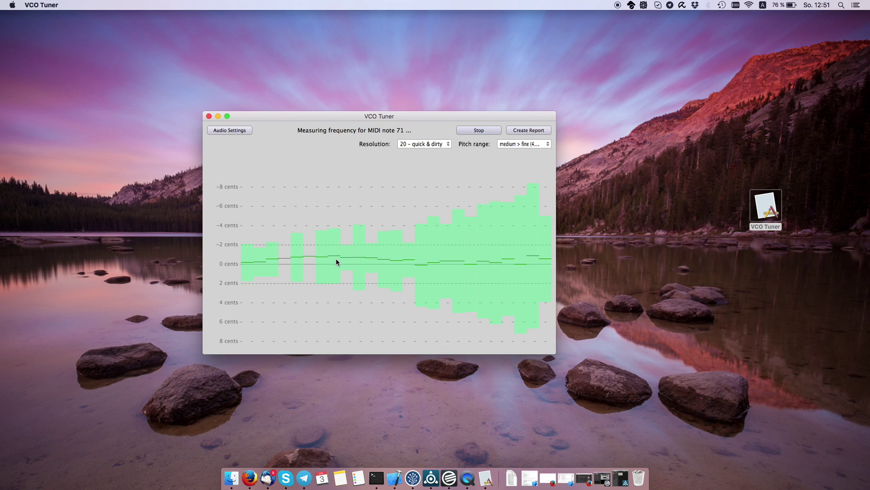
left_click(515, 143)
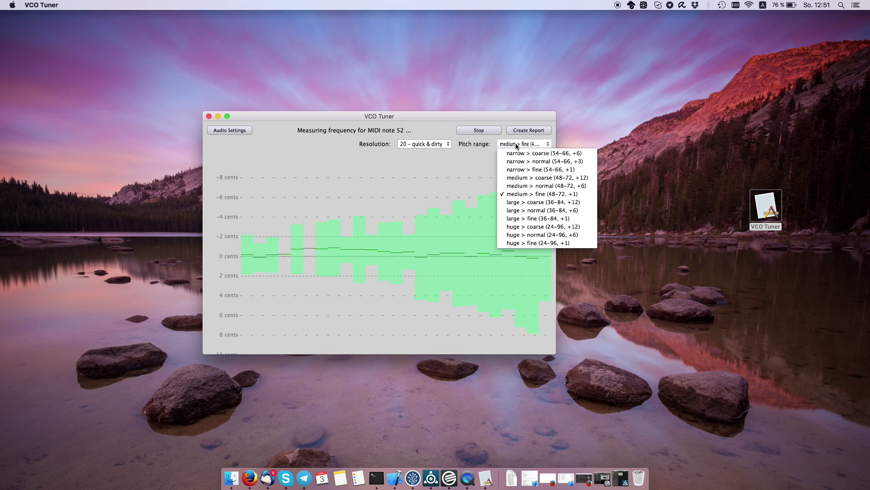
left_click(540, 227)
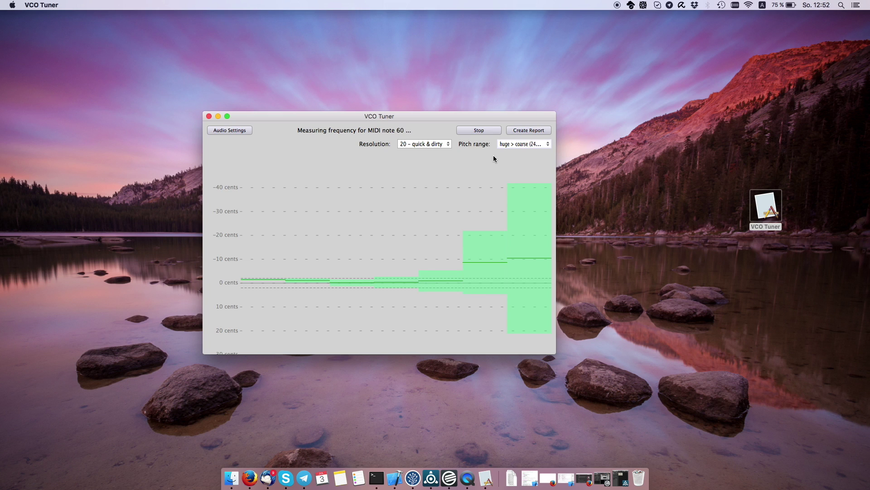
Stop the running measurement, repeat it at a resolution of 100 – okay over the huge > coarse range, and stop it.
left_click(482, 133)
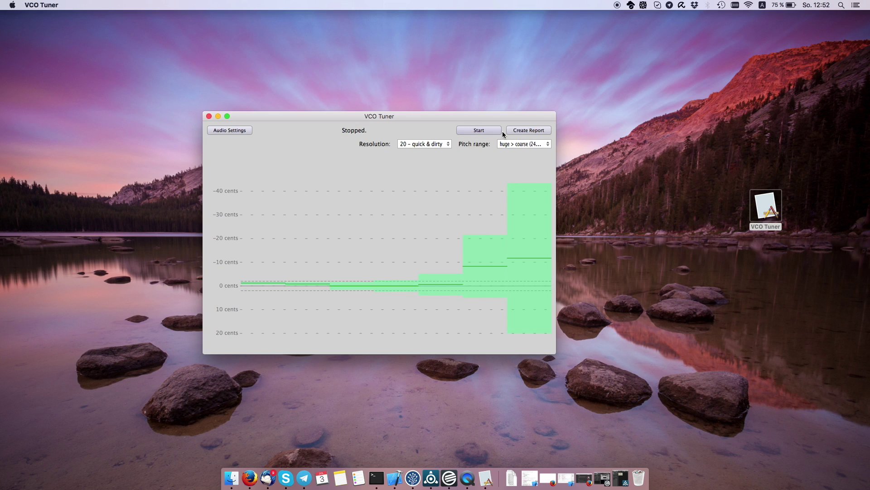
left_click(438, 146)
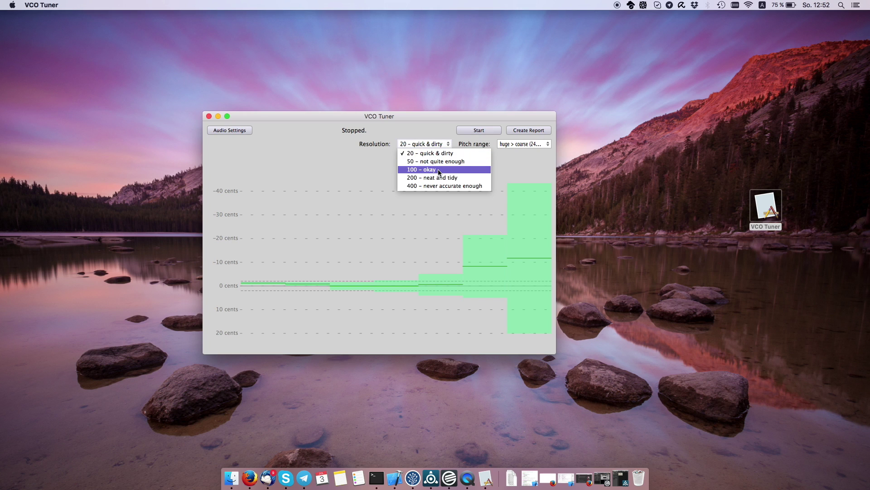
left_click(439, 169)
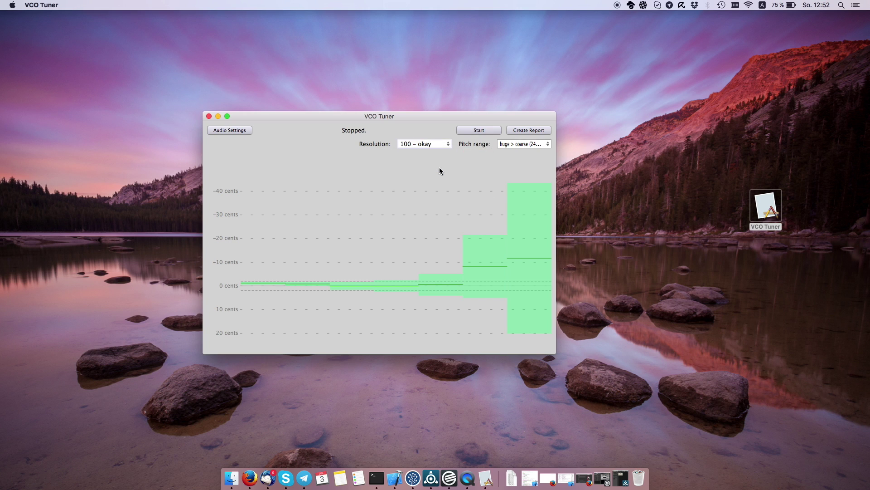
left_click(482, 132)
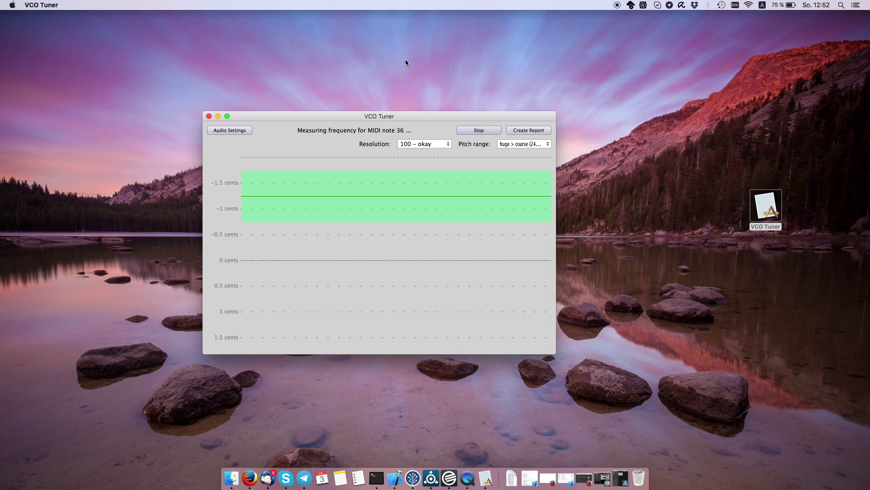
left_click(432, 144)
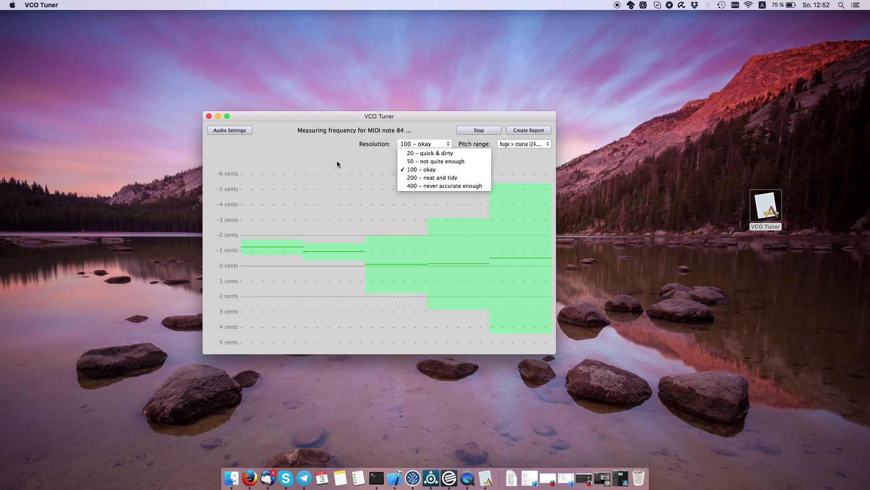
left_click(413, 145)
left_click(469, 131)
left_click_drag(463, 117, 480, 92)
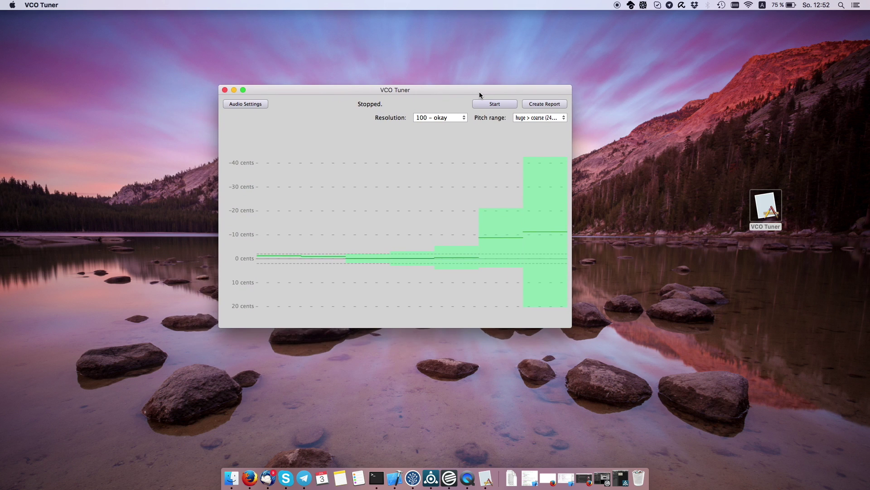
Examine the available pitch range and resolution options while the measurement is stopped, keeping the current choices.
left_click(548, 118)
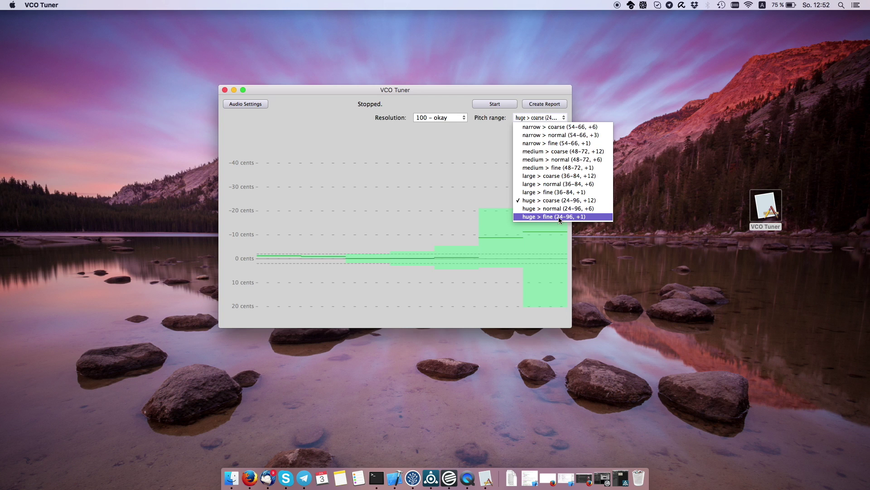
left_click(449, 117)
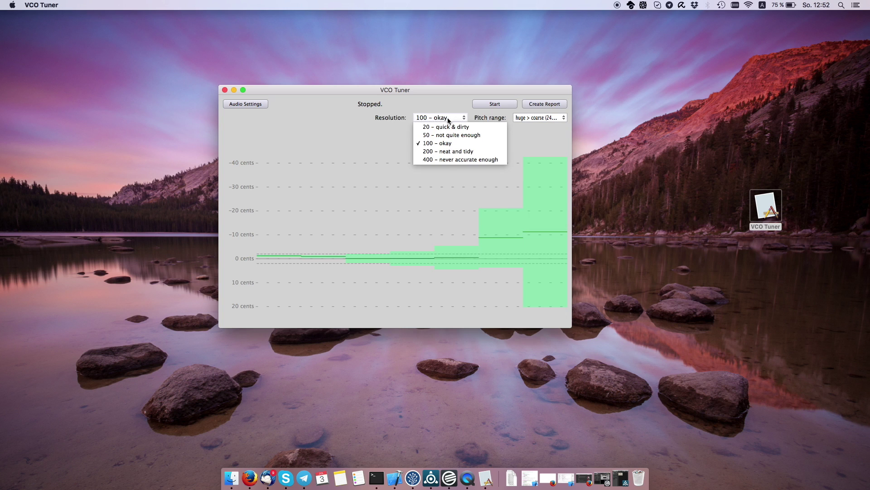
left_click(387, 145)
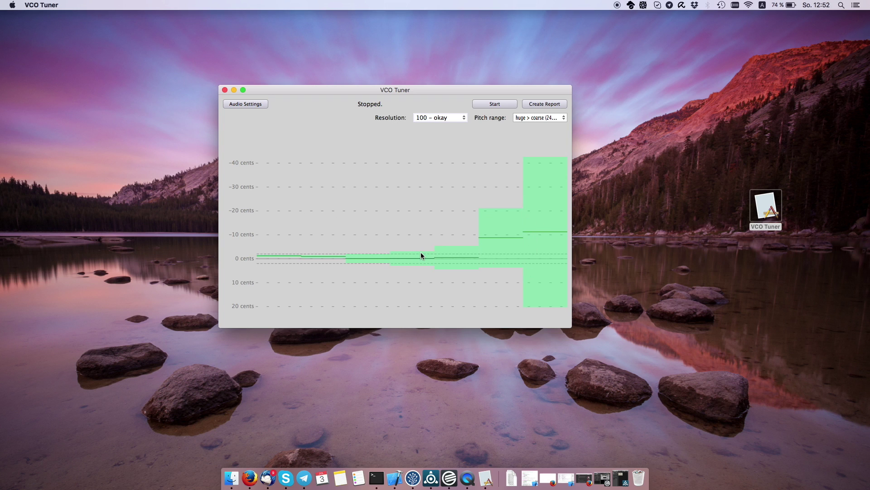
Create a report for the Befaco Even VCO, reviewing the device, CV interface and notes entries before submitting them.
left_click(552, 107)
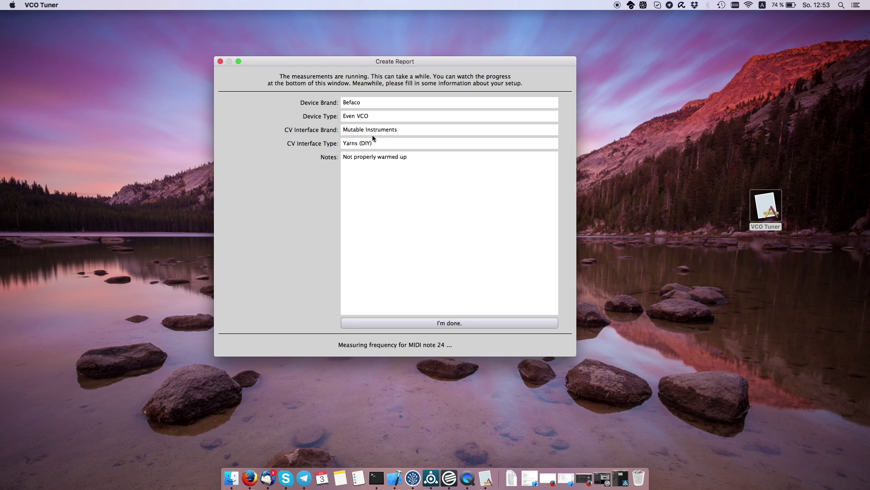
left_click(379, 103)
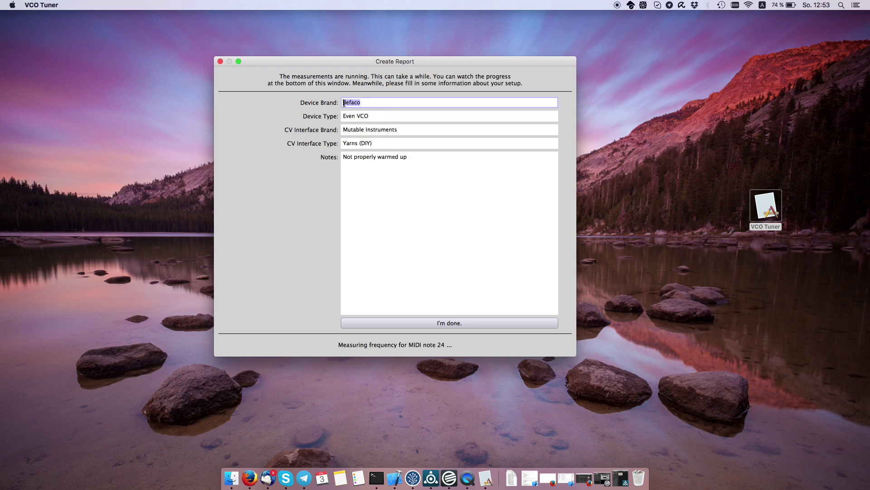
left_click(377, 115)
left_click(470, 131)
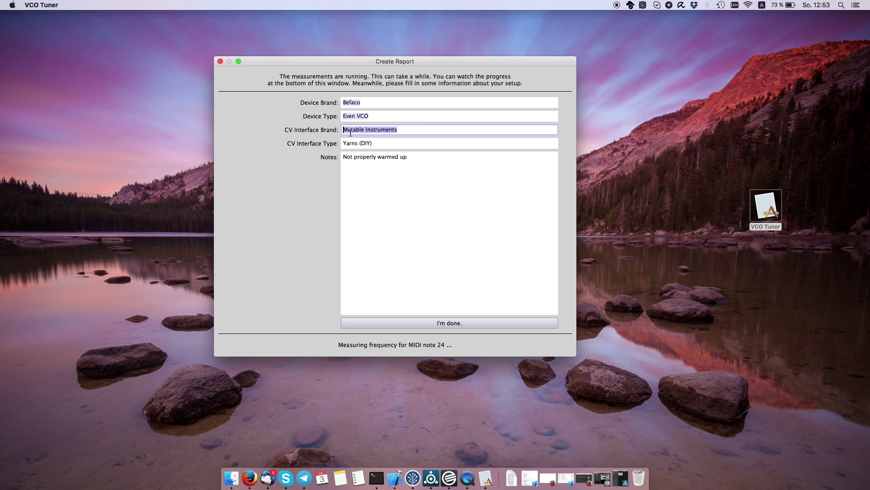
left_click(383, 142)
left_click(412, 166)
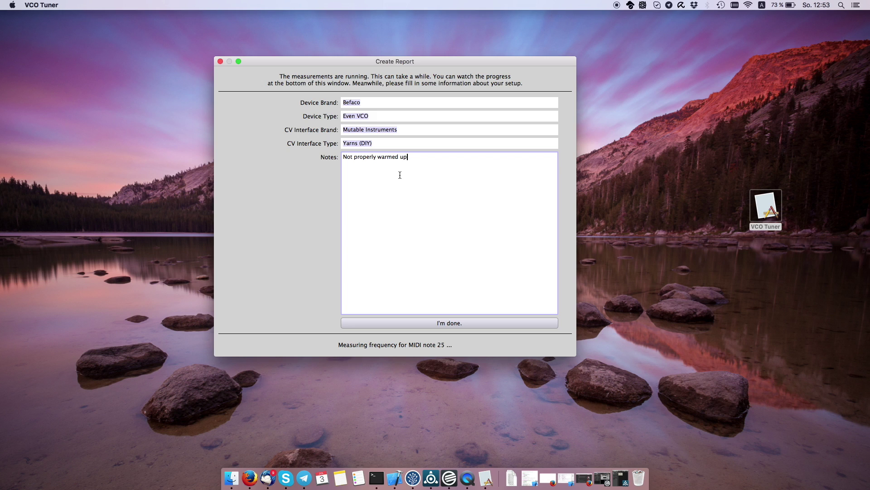
left_click(419, 323)
left_click_drag(384, 157, 411, 159)
left_click(414, 185)
left_click(443, 323)
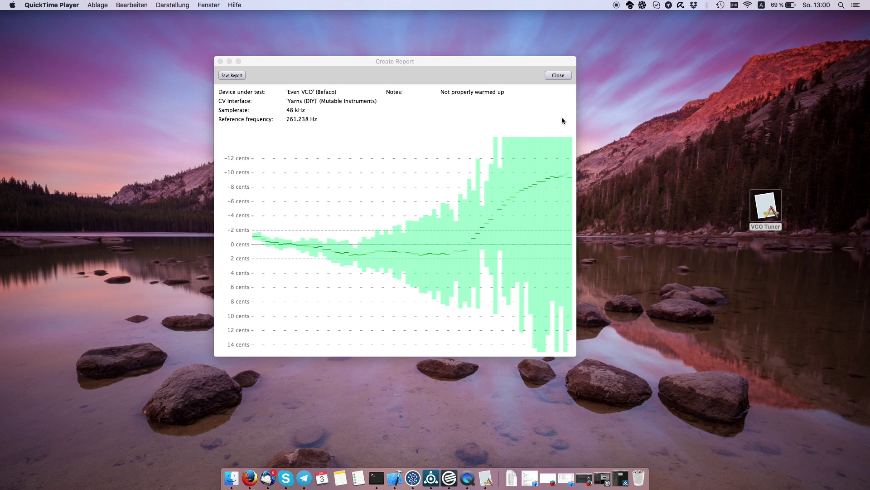
Close the finished report and move the main window slightly lower on the desktop.
left_click(561, 76)
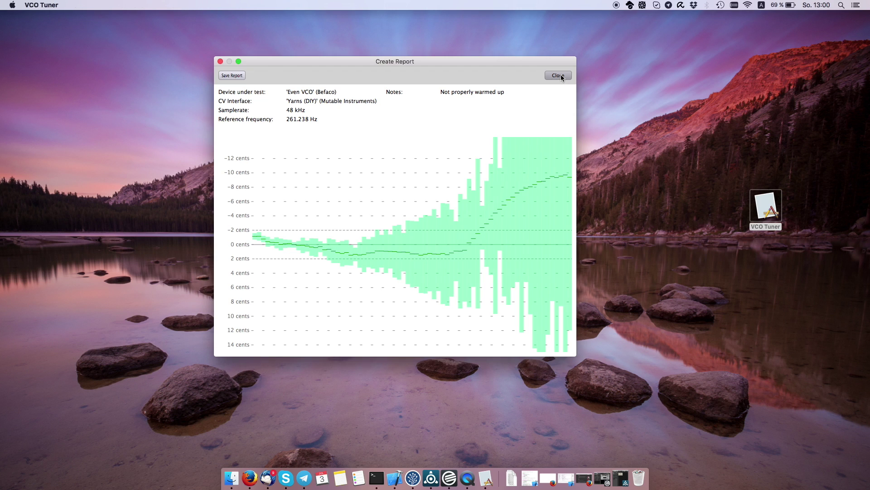
left_click(561, 76)
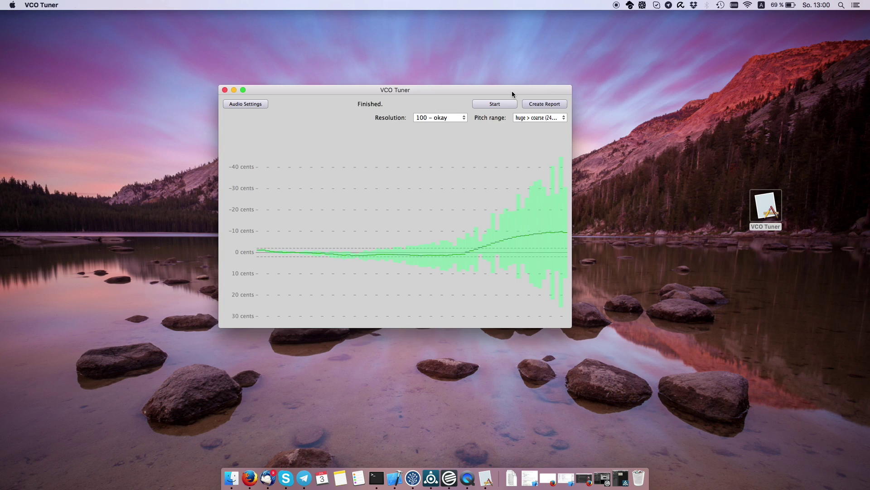
left_click_drag(480, 86, 475, 106)
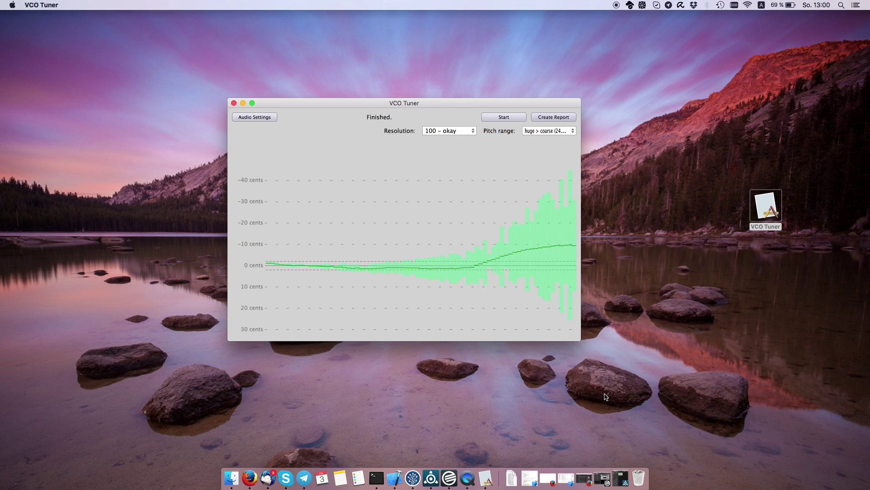
Switch to Firefox, open the VCOTuner repository's issues on GitHub and start a new issue titled "BUG" with an empty comment.
left_click(548, 480)
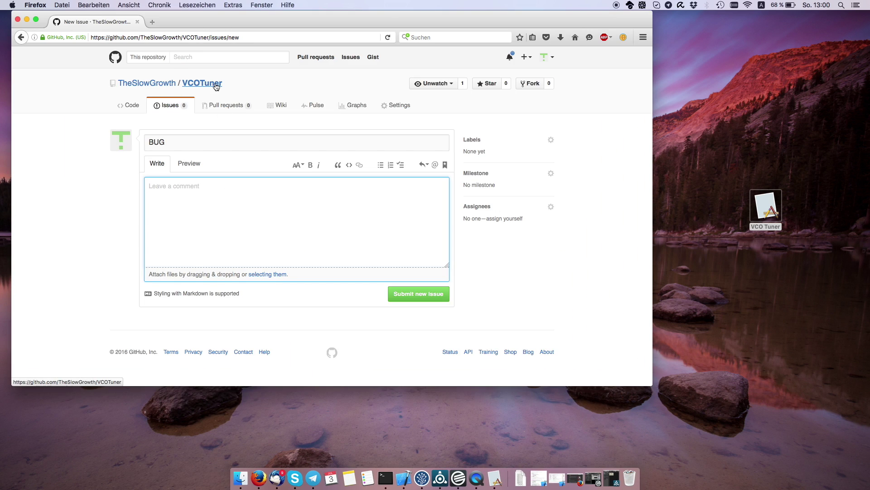
left_click_drag(268, 22, 327, 72)
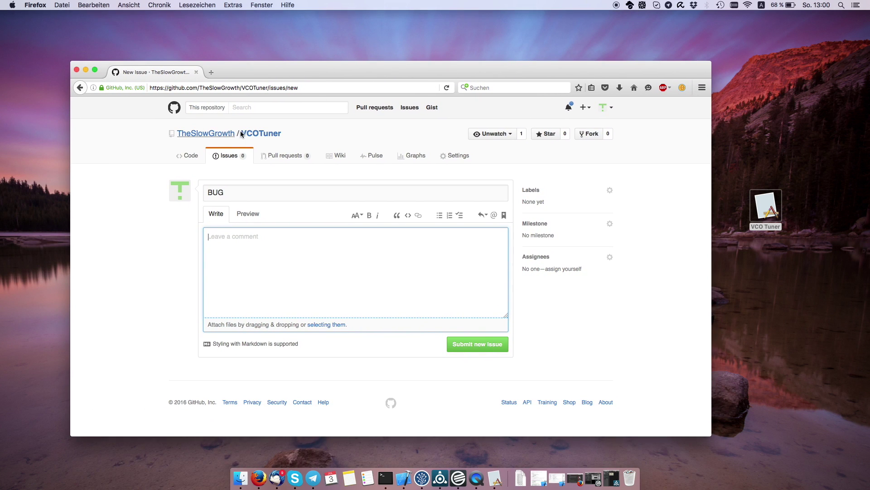
left_click(261, 133)
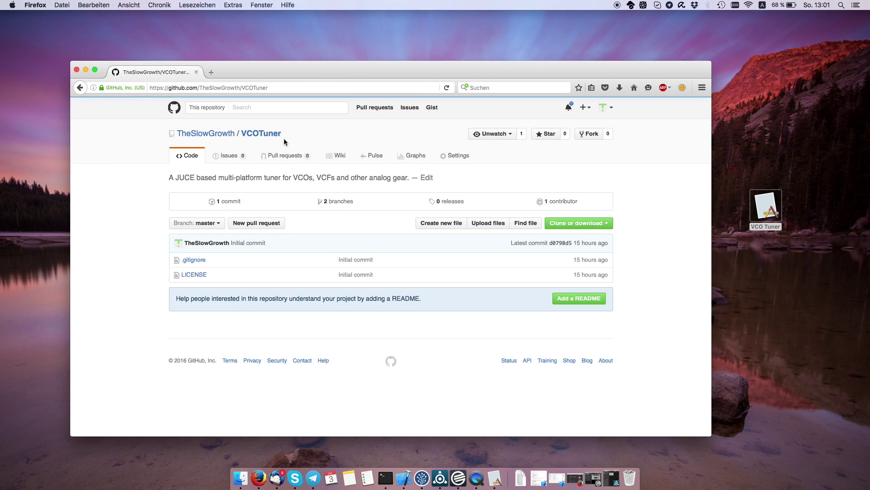
left_click(229, 157)
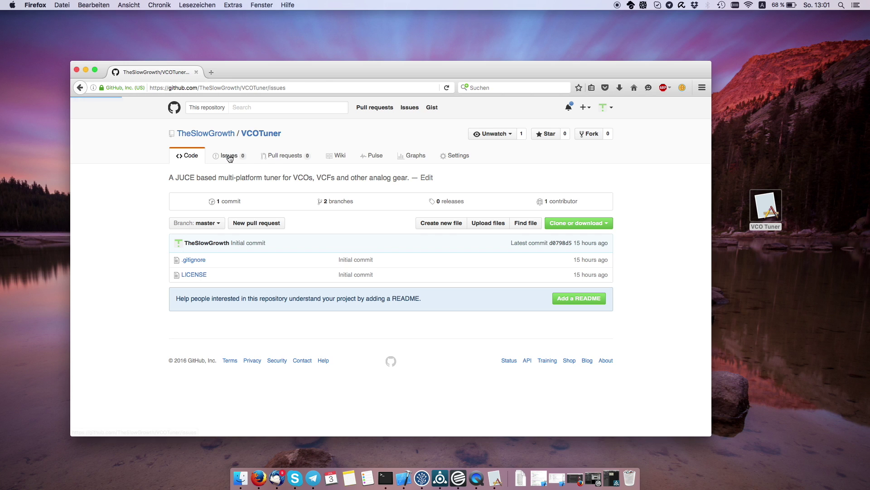
left_click(584, 178)
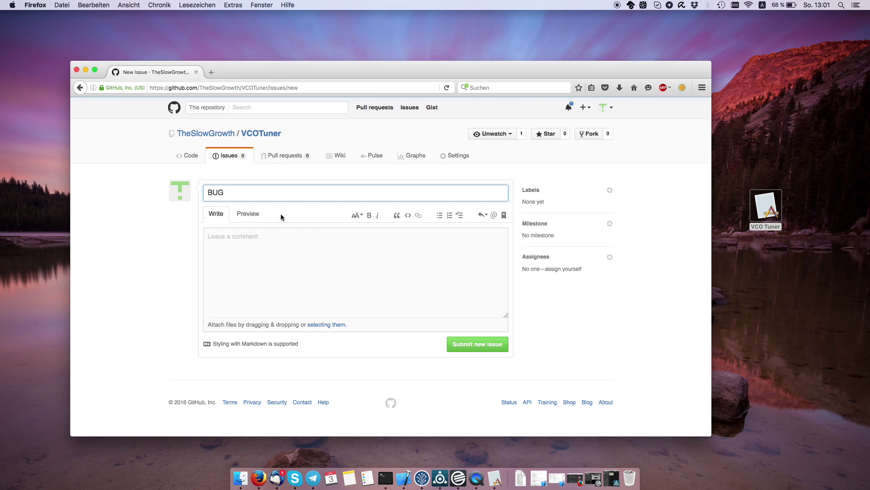
double_click(220, 191)
left_click(252, 250)
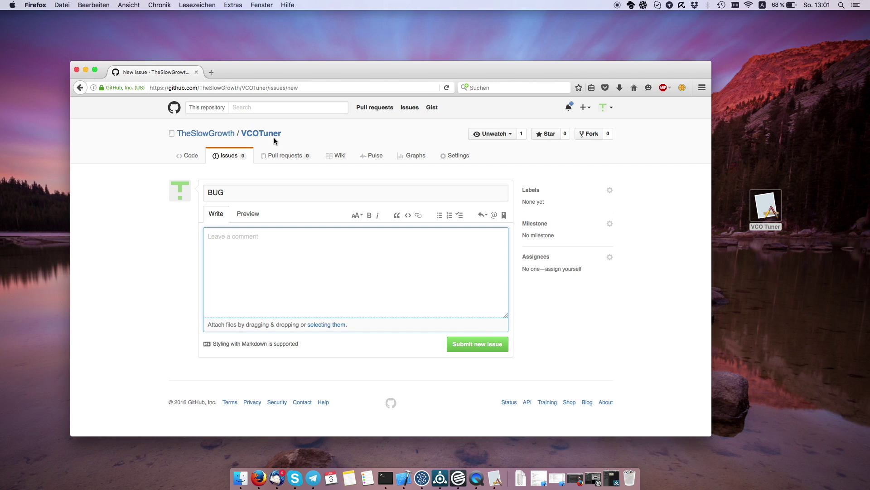
Minimize the browser window to return to VCO Tuner and move its window nearer the centre of the desktop.
left_click(86, 69)
left_click_drag(334, 107, 365, 128)
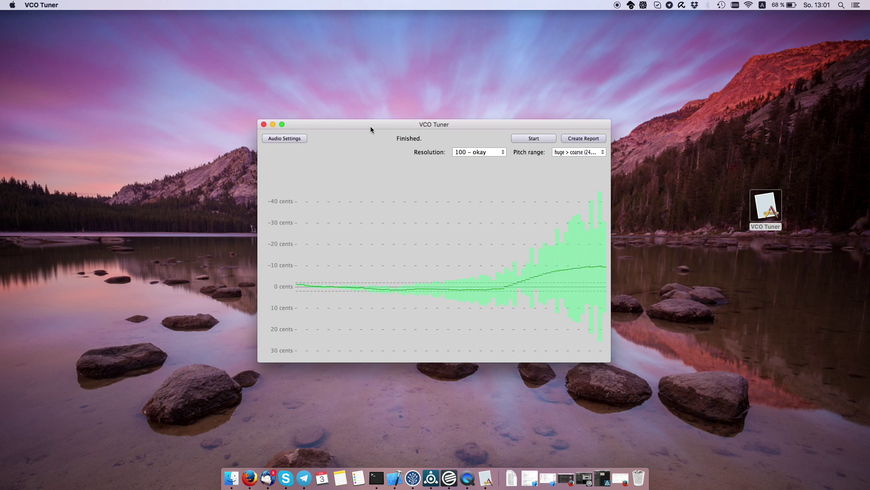
left_click(522, 138)
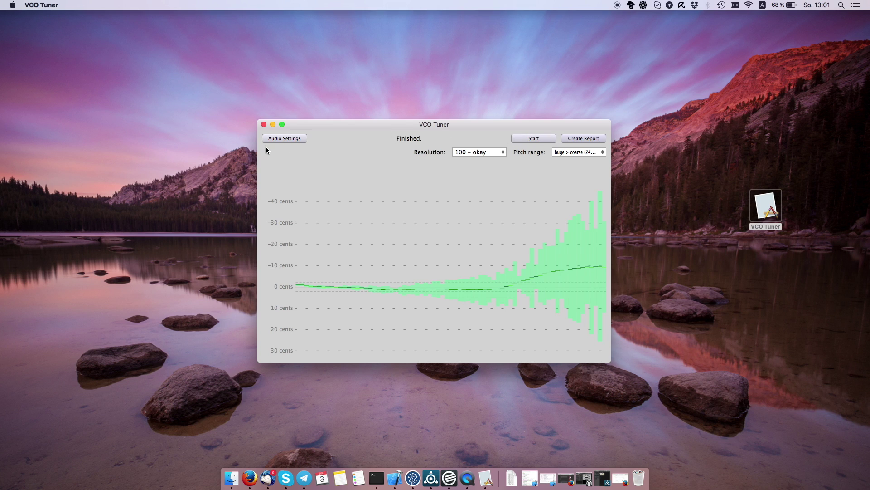